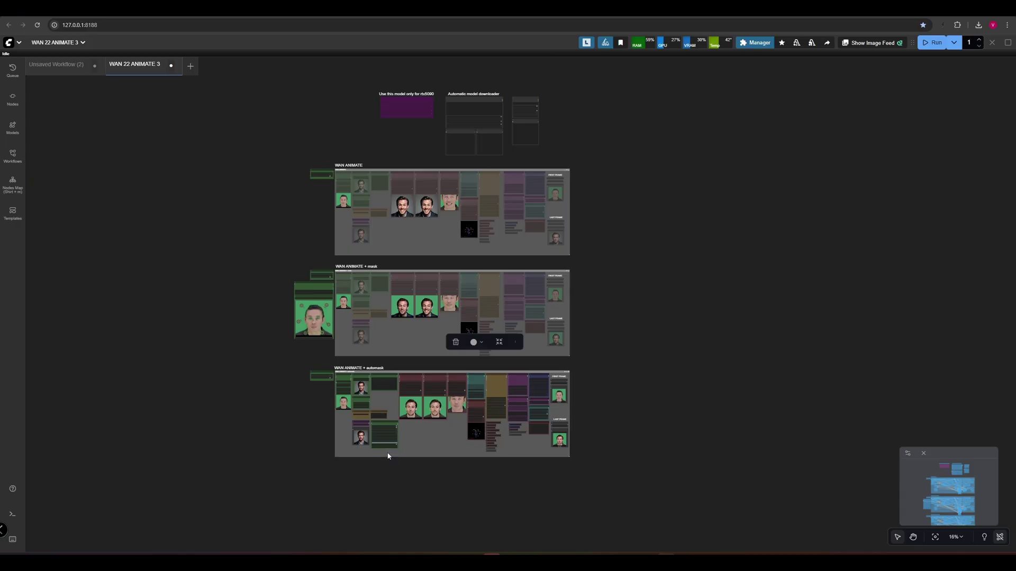
Zoom out and cancel the WAN ANIMATE generation that is currently executing
scroll(389, 456, up, 15)
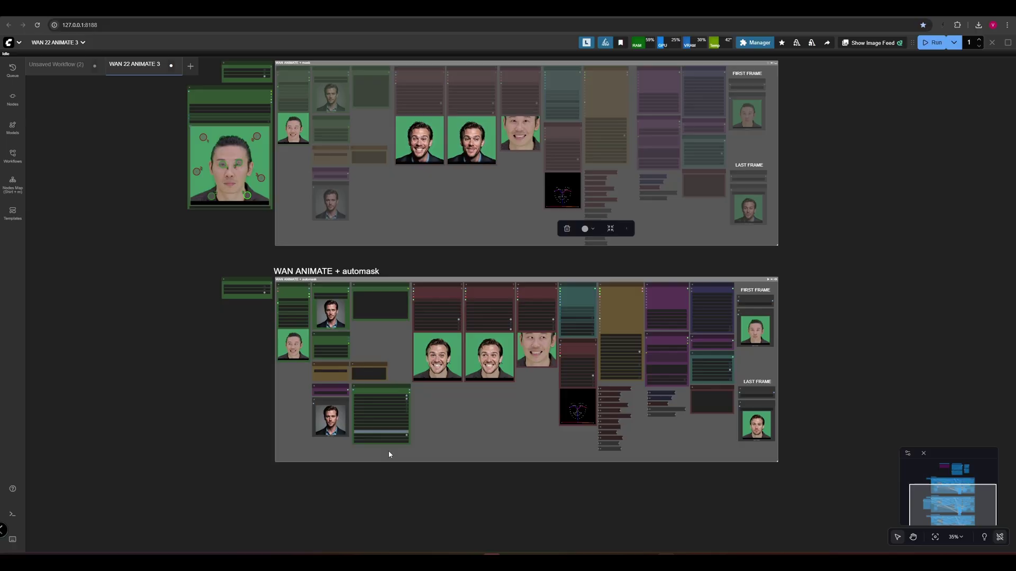
scroll(389, 451, up, 6)
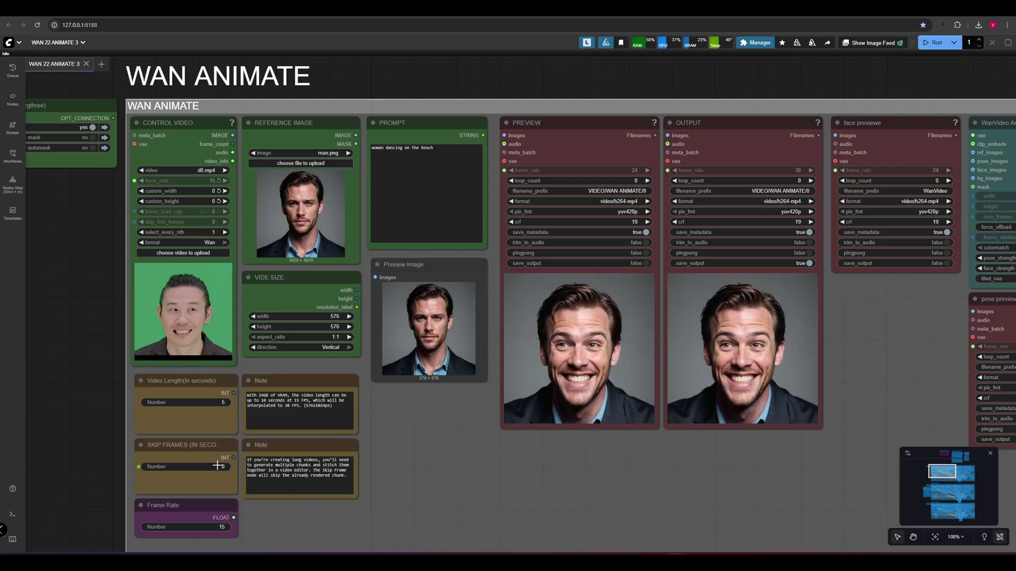
scroll(218, 465, down, 5)
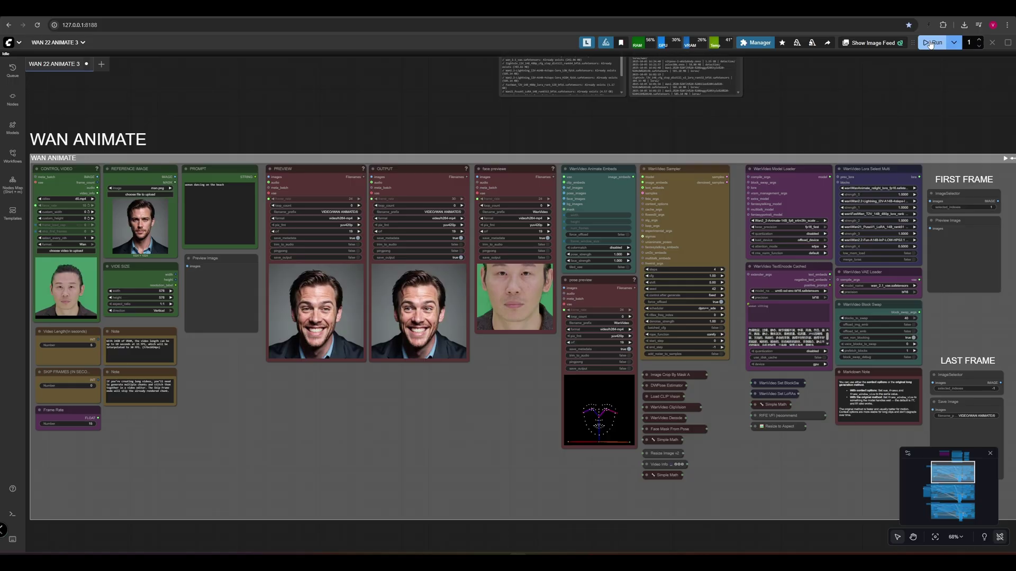
click(992, 43)
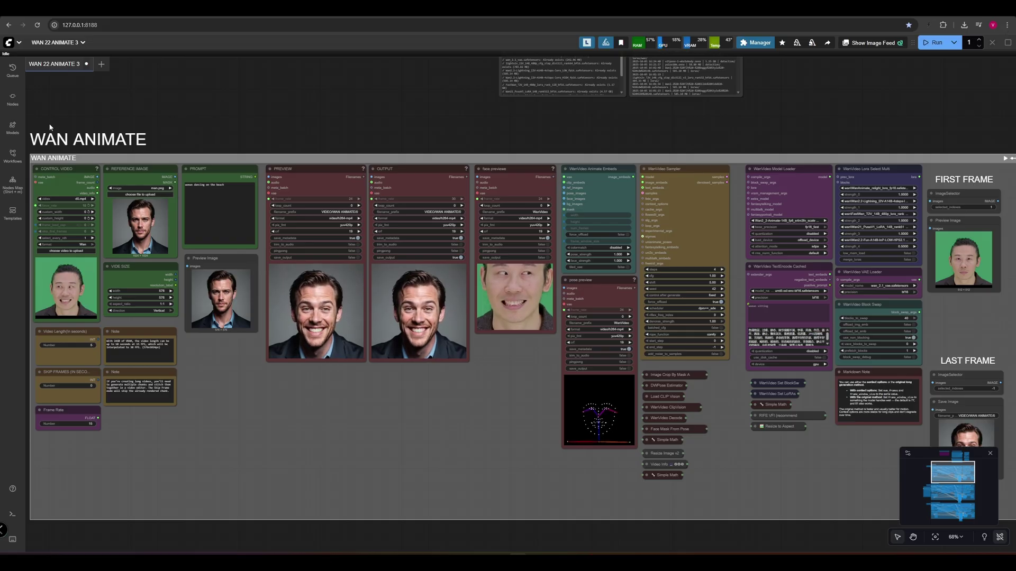
Open HIDREAM.json from the 0-IMAGE workflow folder and unmute the HI-DREAM restyle group
click(13, 155)
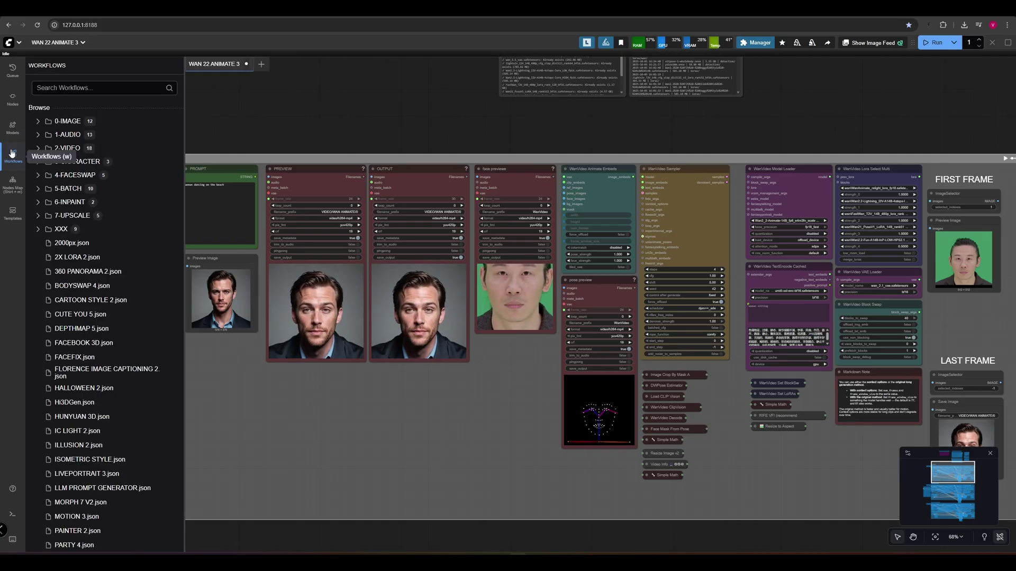
click(38, 122)
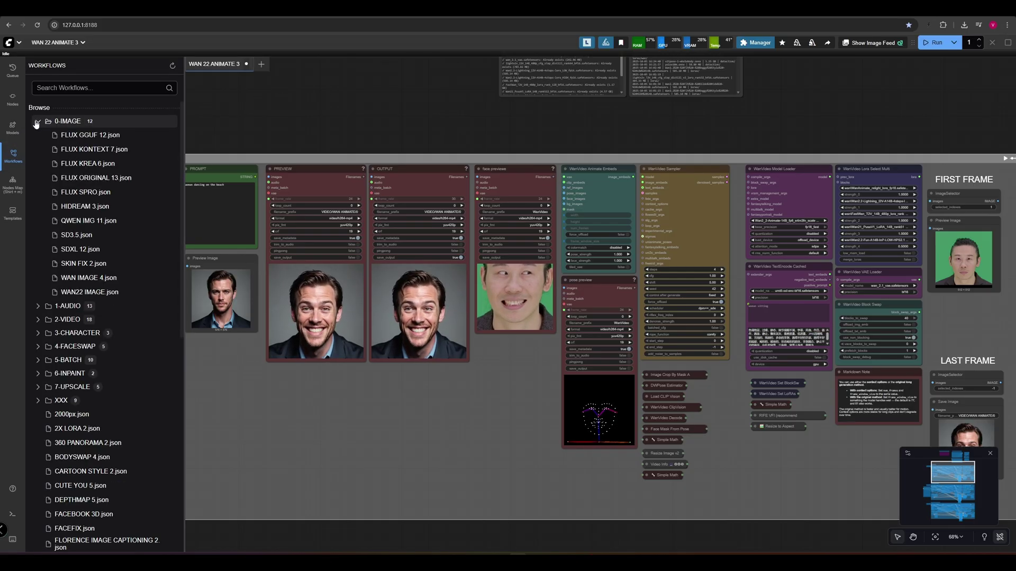
click(93, 206)
drag(337, 312, 370, 443)
drag(456, 102, 393, 363)
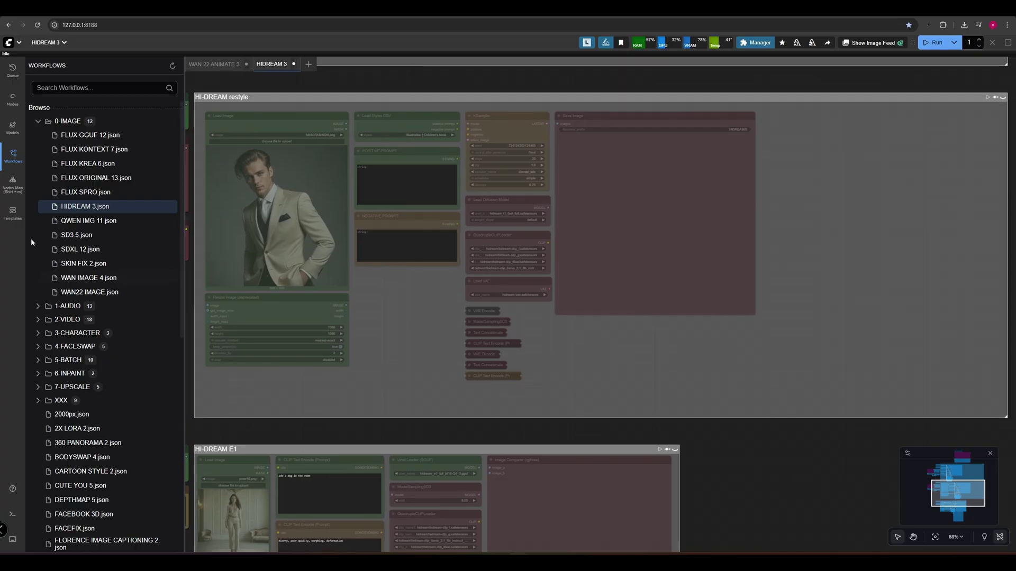
click(12, 153)
drag(502, 80, 354, 83)
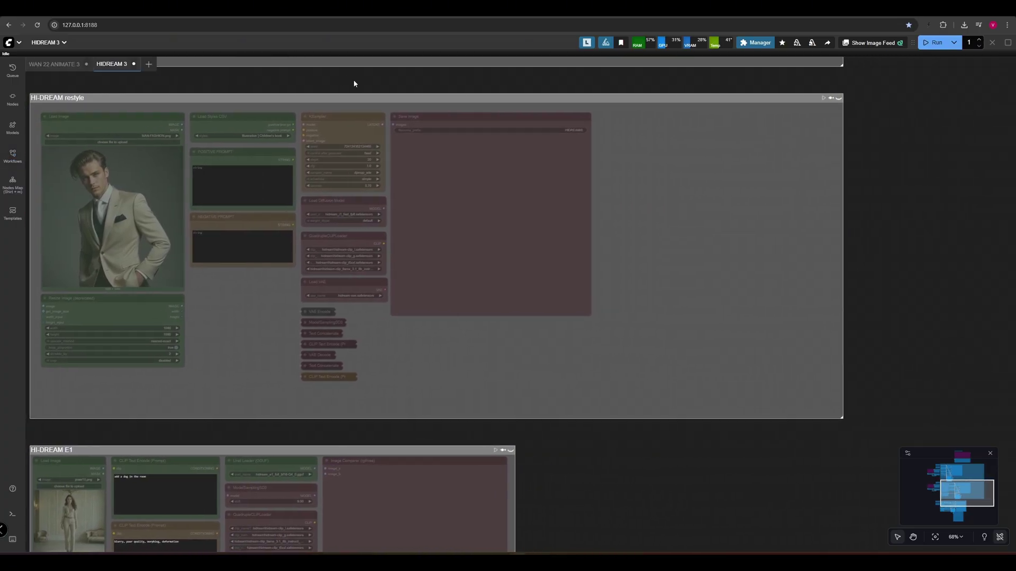
click(839, 98)
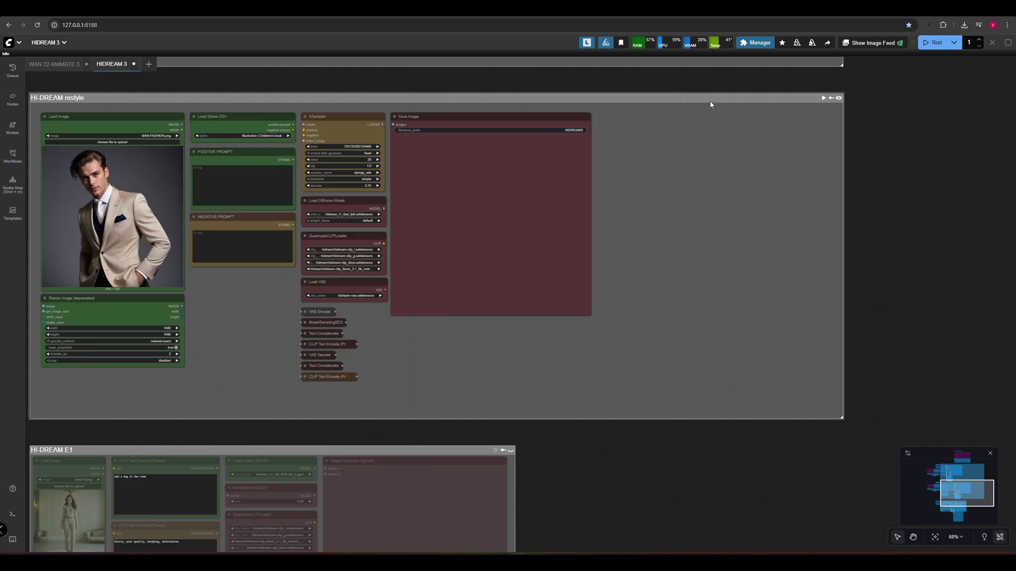
Copy the WAN workflow's First Frame image into the HIDREAM Load Image node
click(55, 66)
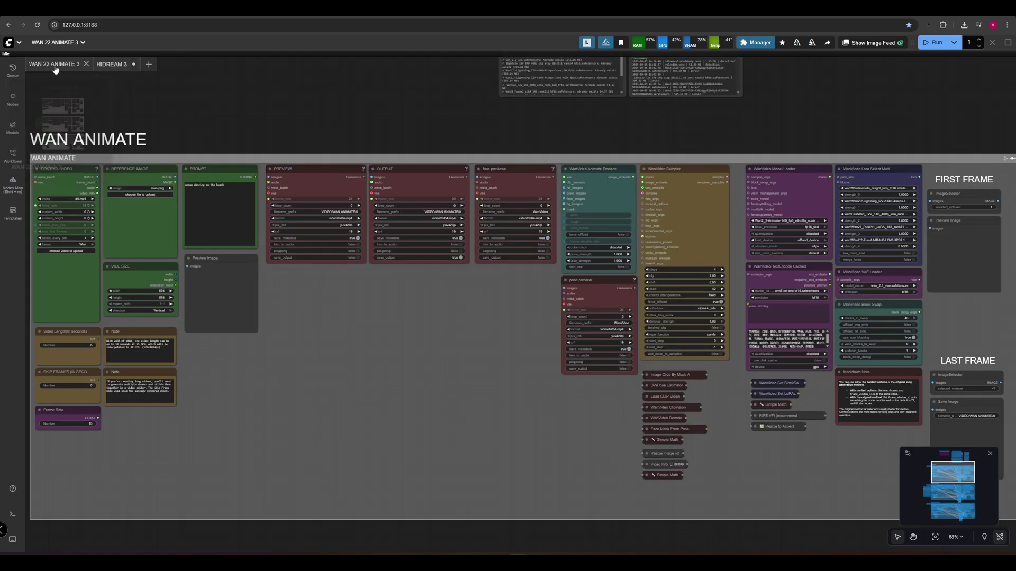
right_click(959, 242)
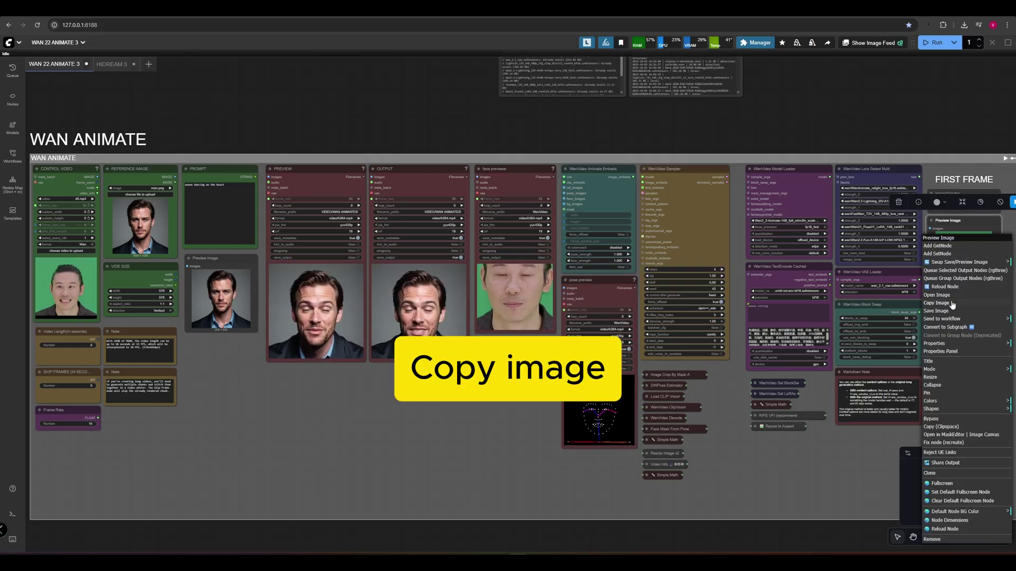
click(935, 303)
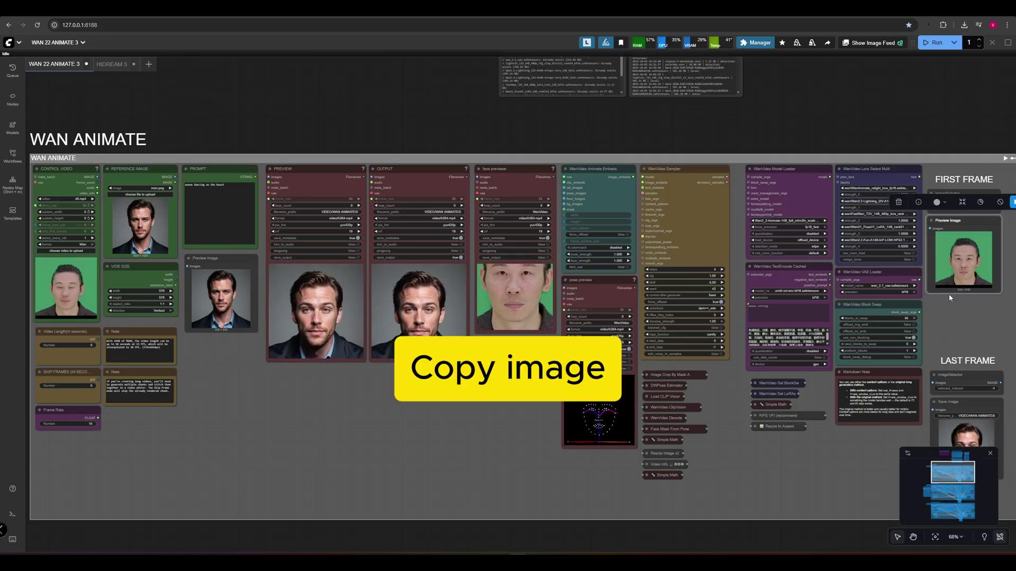
click(112, 64)
click(92, 184)
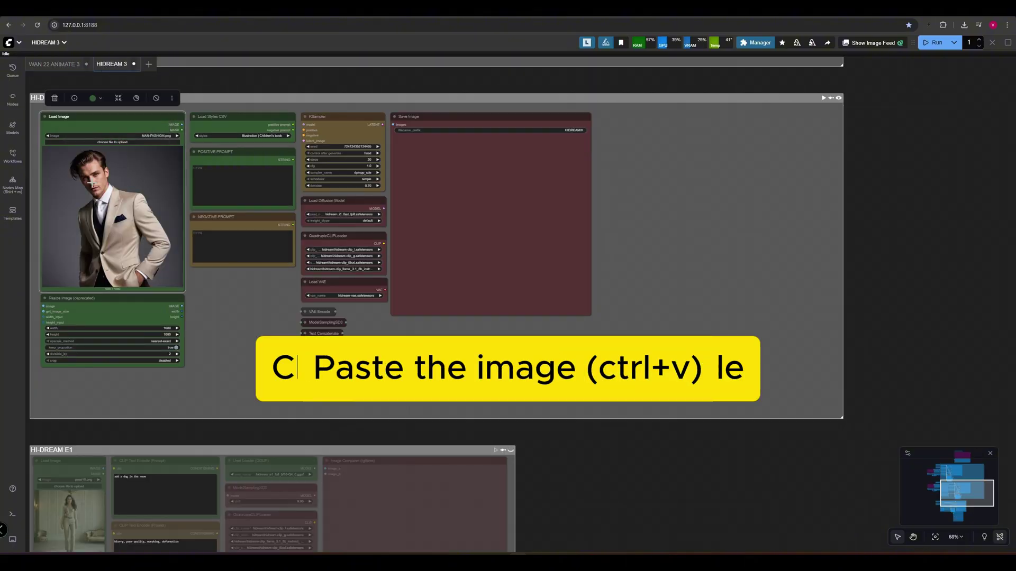
key(ctrl+v)
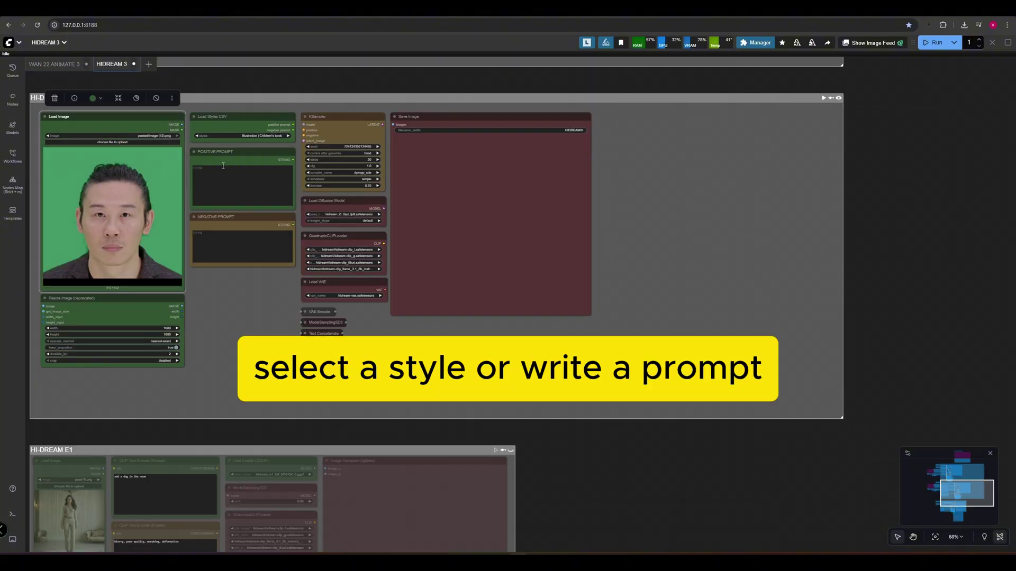
Keep the Illustration | Children's book cartoon style and run the restyle
click(266, 136)
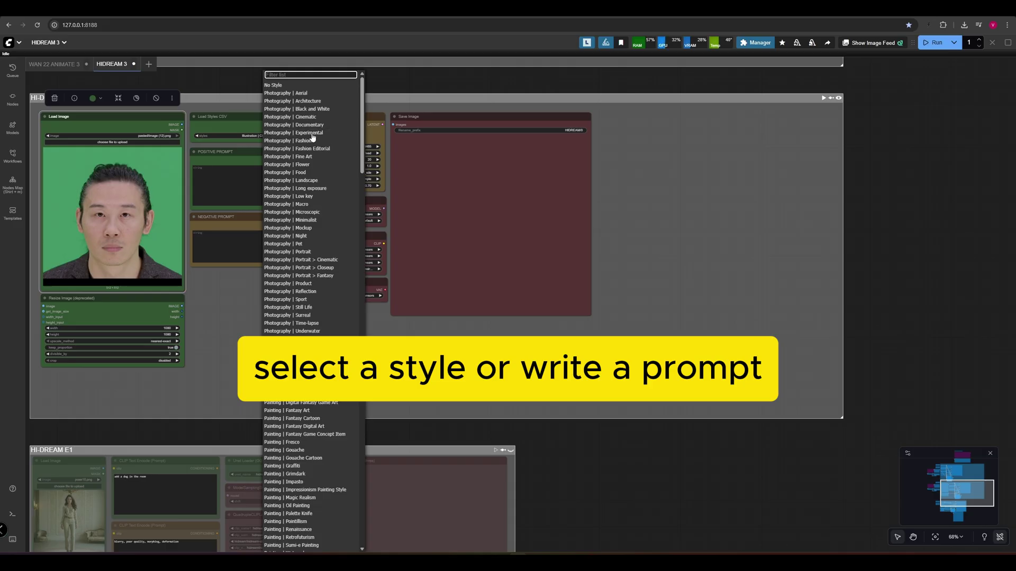
click(449, 86)
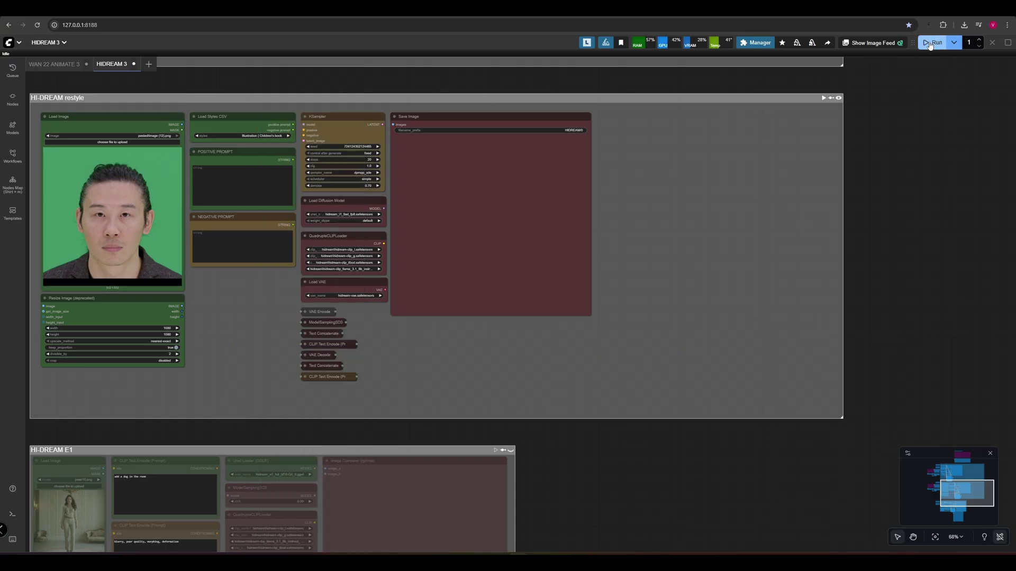
click(929, 43)
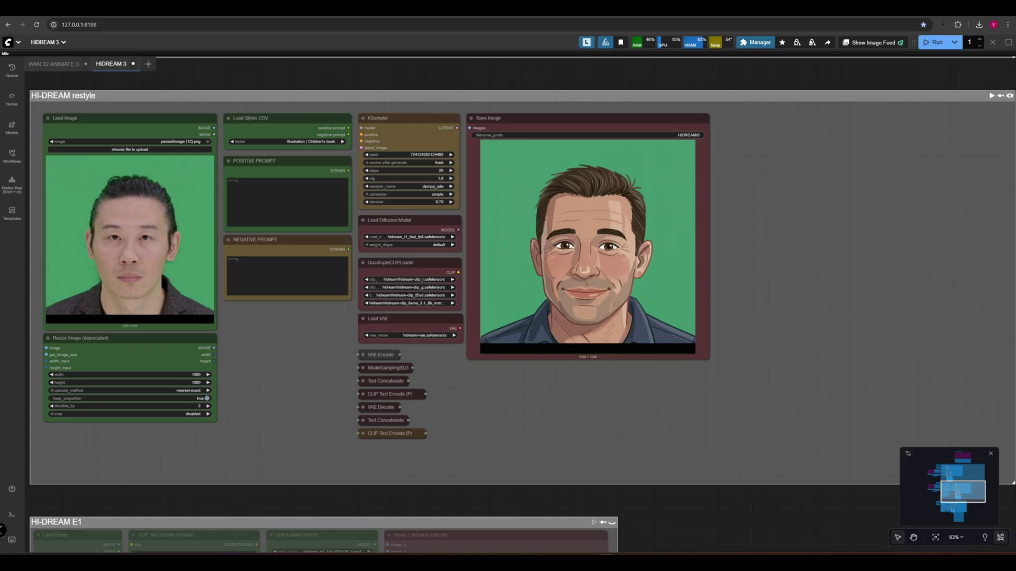
Copy the cartoon portrait into the WAN 22 ANIMATE 3 Reference Image node
right_click(593, 217)
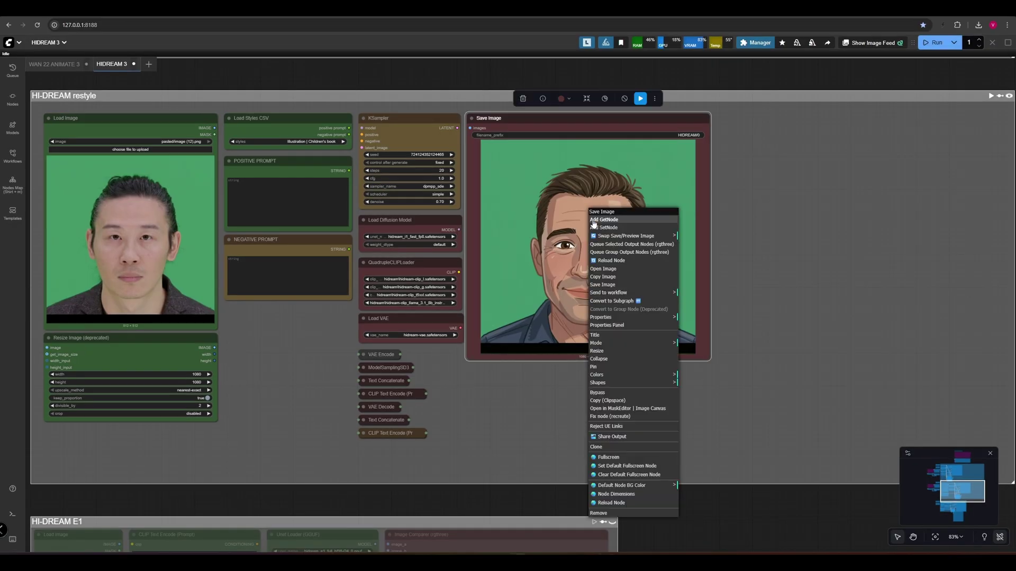
click(613, 278)
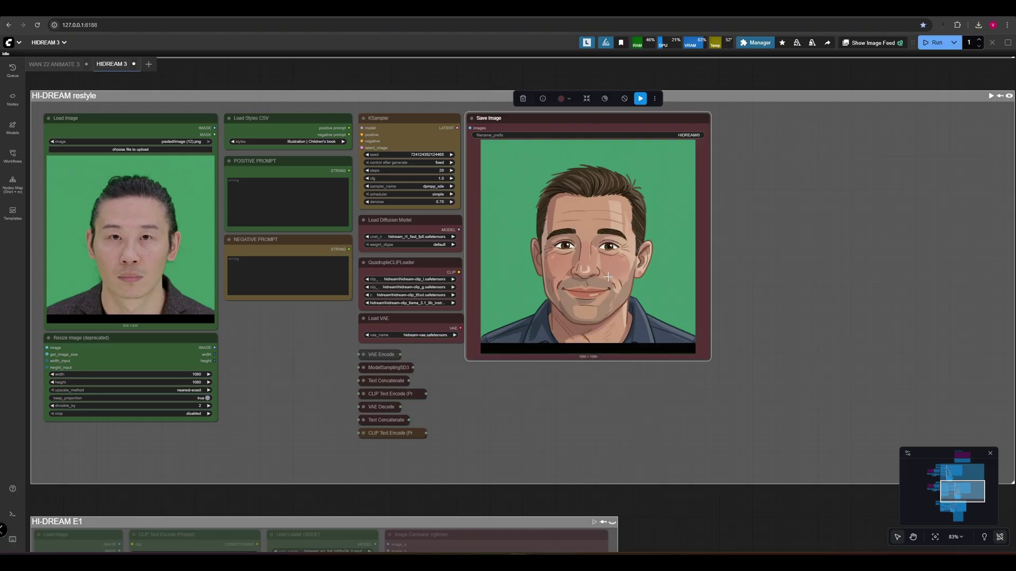
click(55, 65)
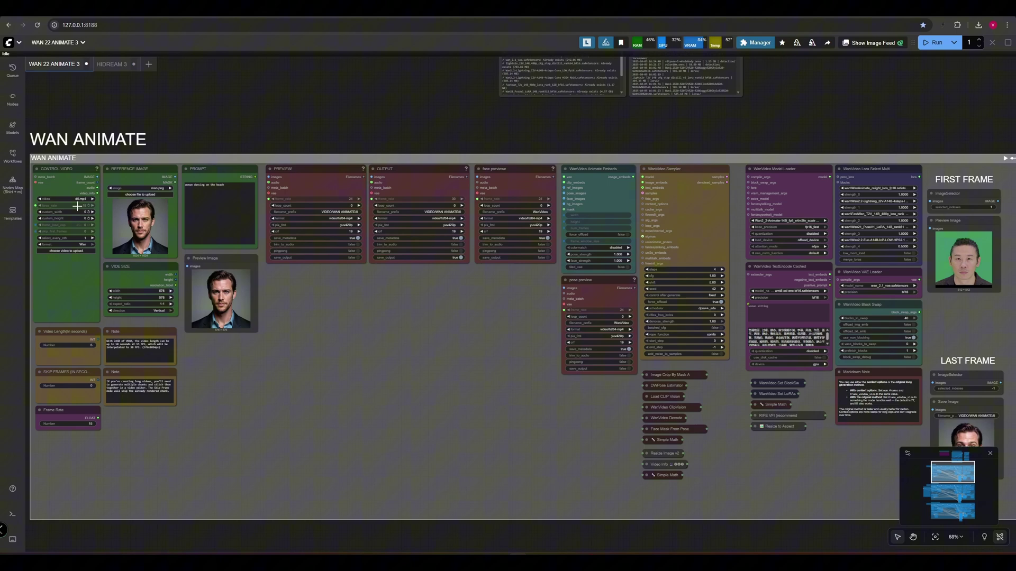
scroll(77, 207, up, 4)
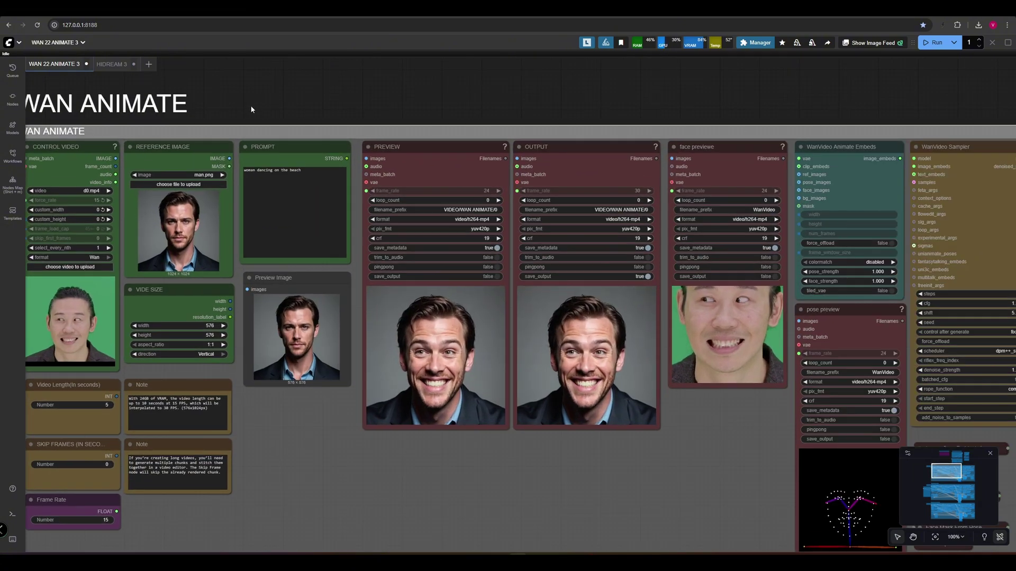
drag(251, 109, 369, 104)
click(181, 208)
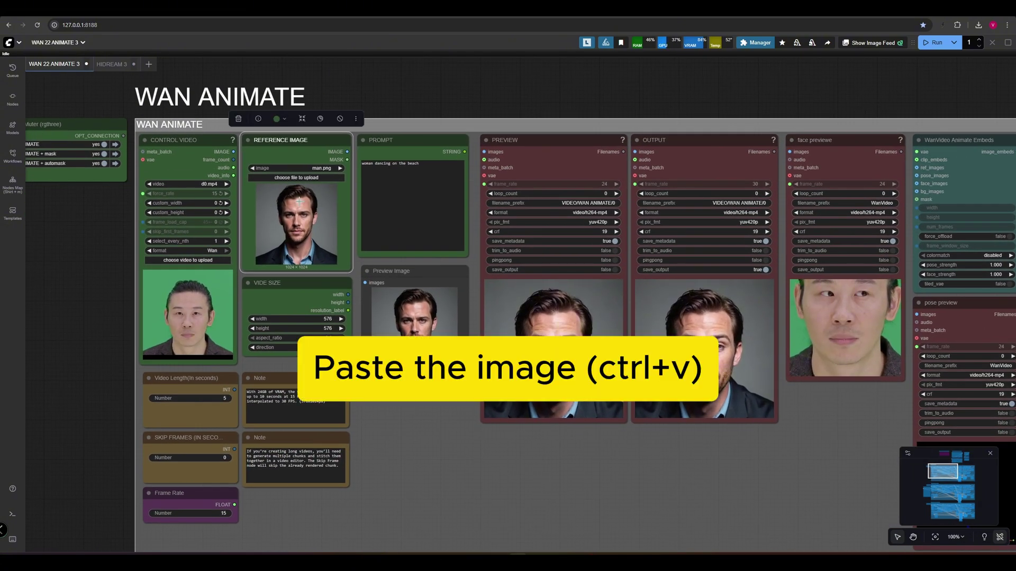
key(ctrl+v)
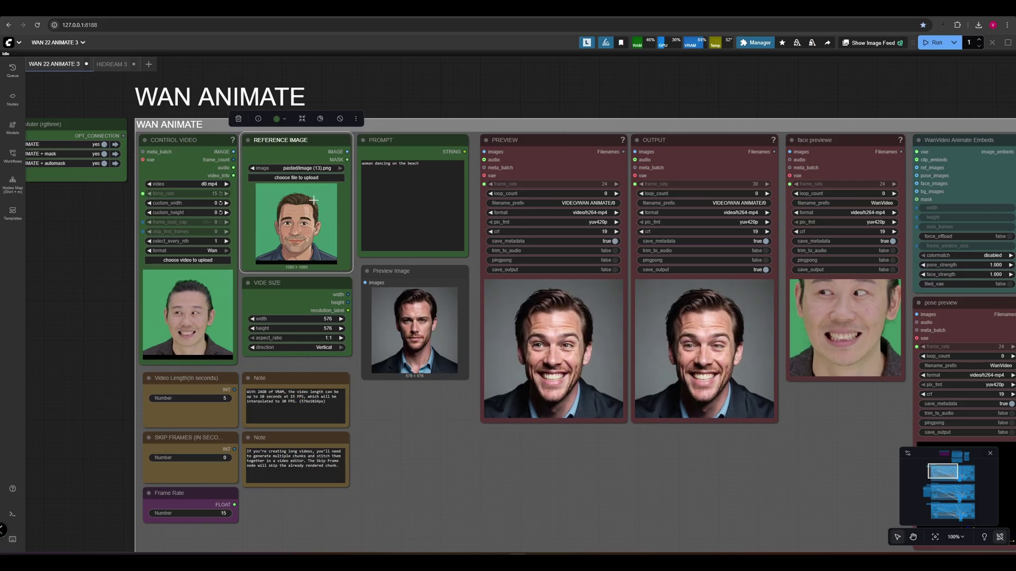
Change the WAN ANIMATE prompt to 'man smiling'
drag(422, 164, 353, 157)
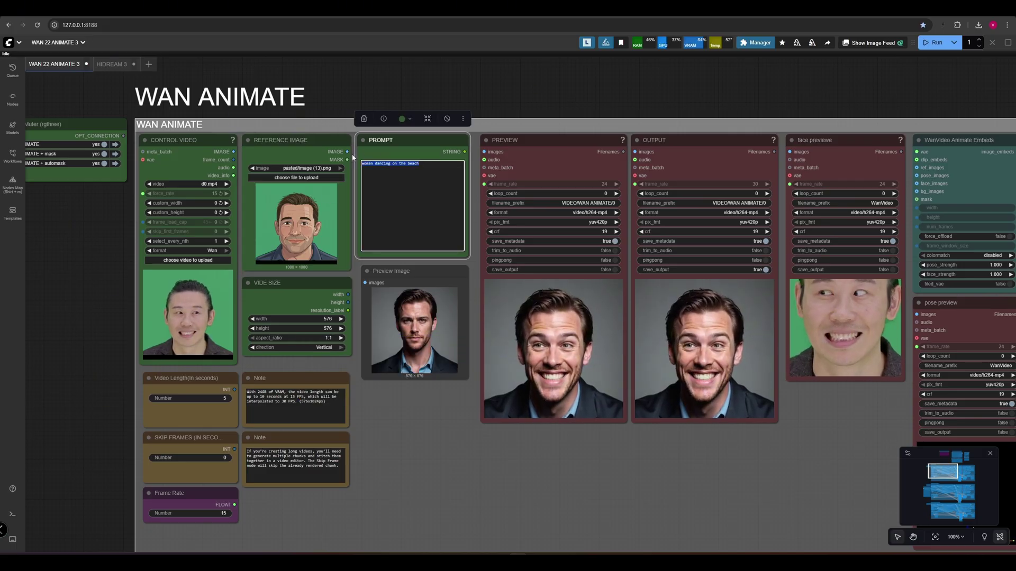
text(man smiling)
scroll(347, 145, up, 8)
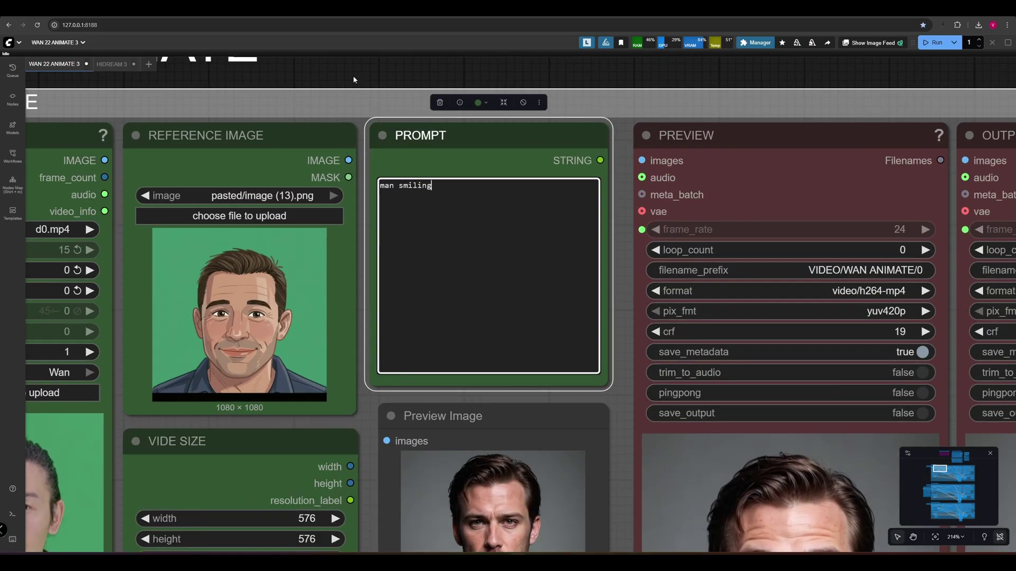
click(353, 75)
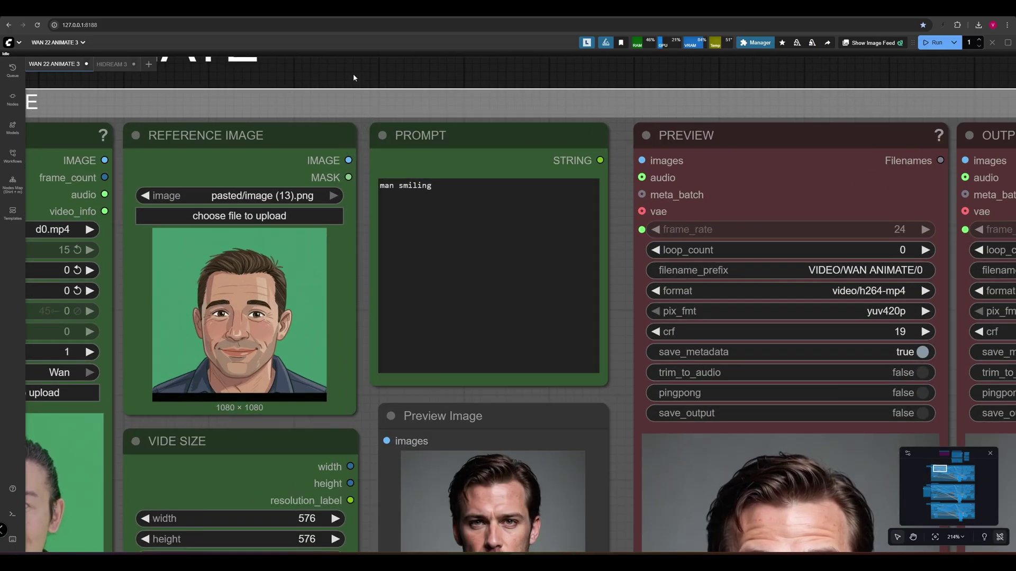
scroll(353, 75, down, 5)
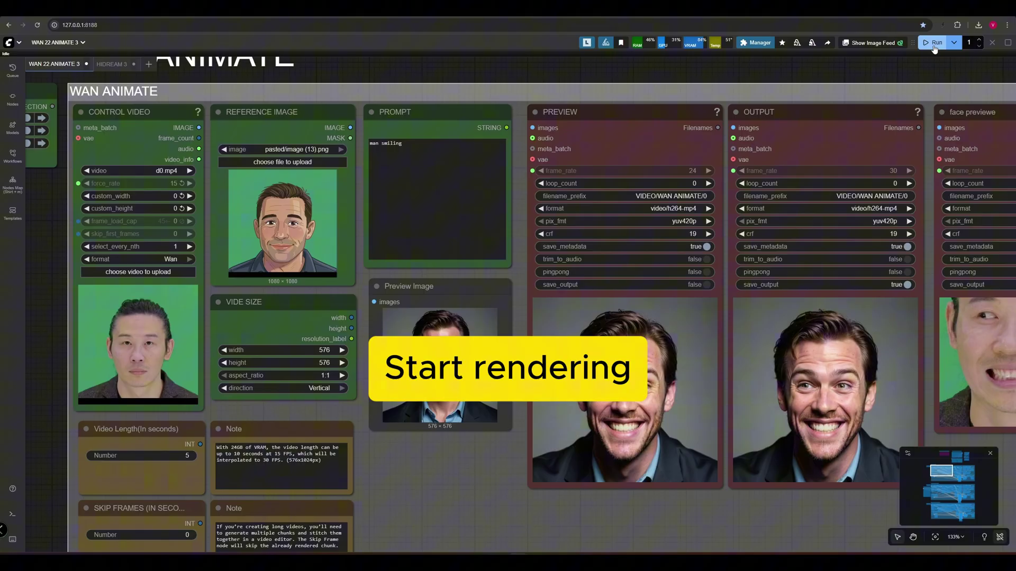
Run the WAN 22 ANIMATE 3 workflow with the cartoon portrait as reference
click(934, 46)
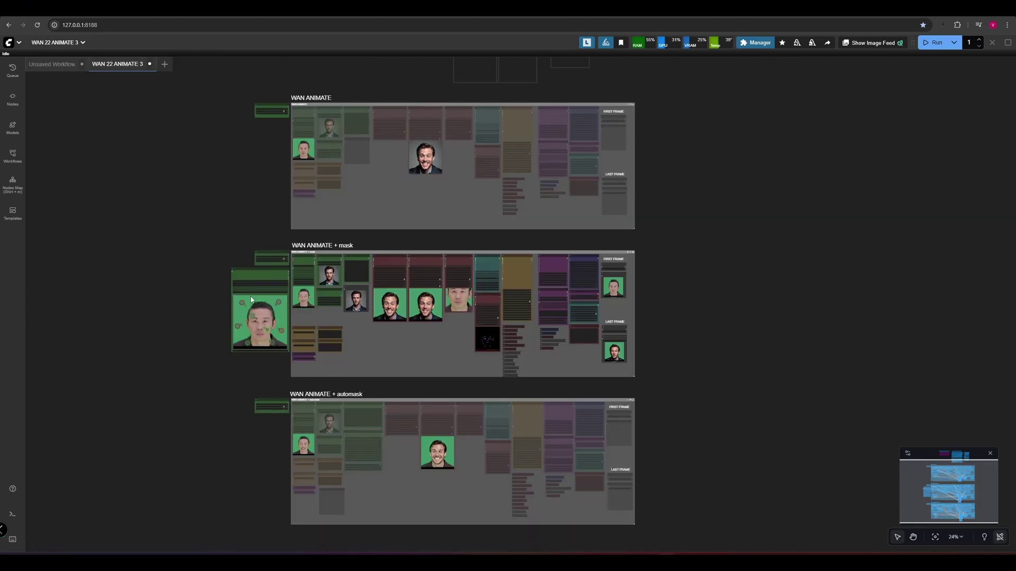
Move a forehead point and add positive points on the face and hair in the Points Editor
scroll(259, 351, up, 15)
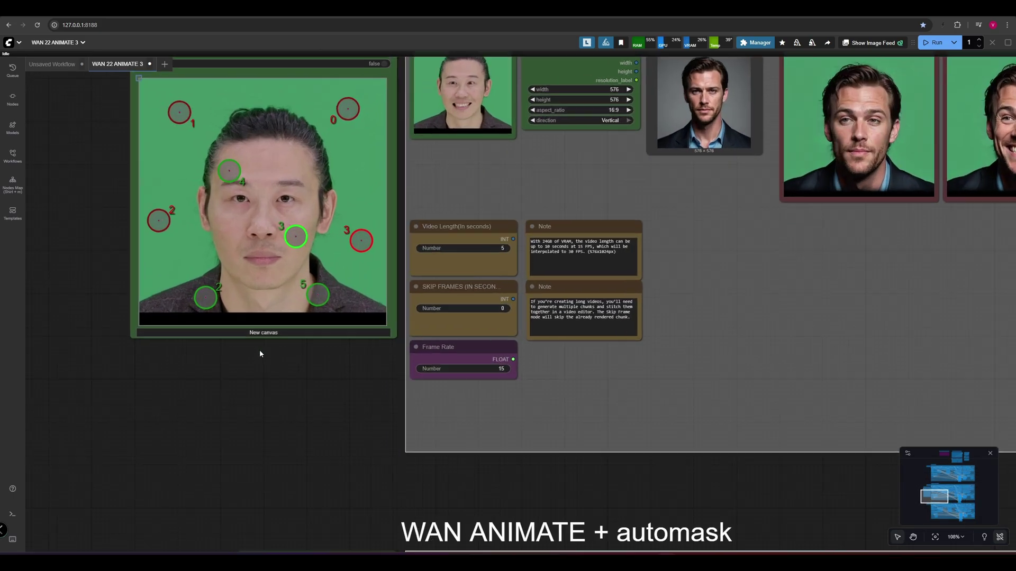
drag(259, 350, 249, 548)
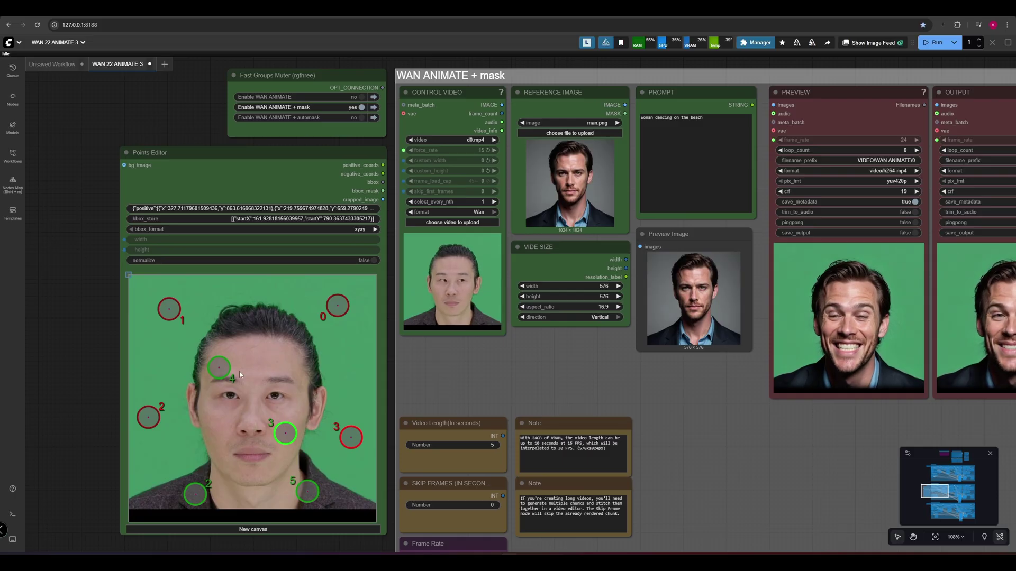
drag(222, 366, 259, 357)
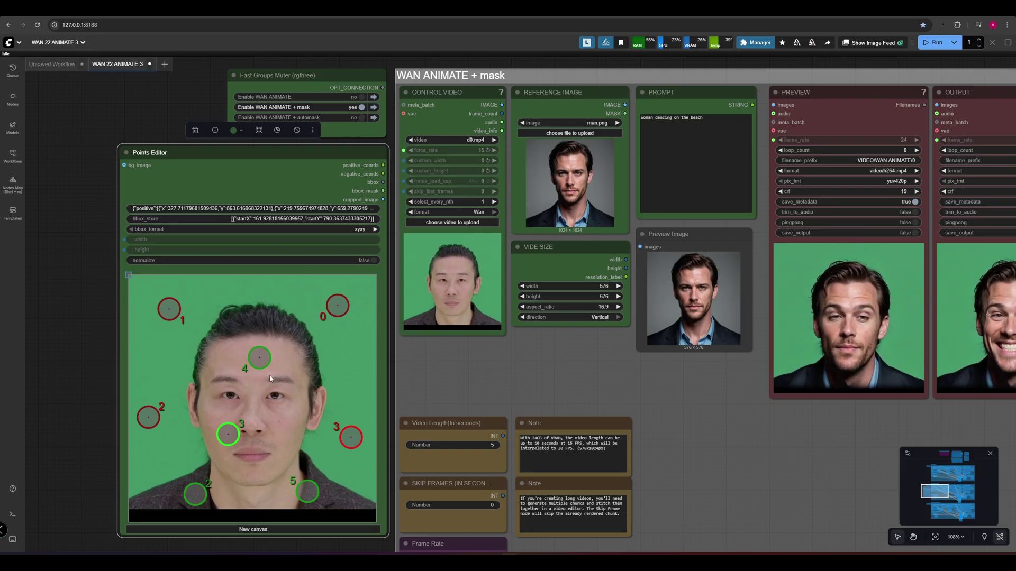
shift+click(291, 401)
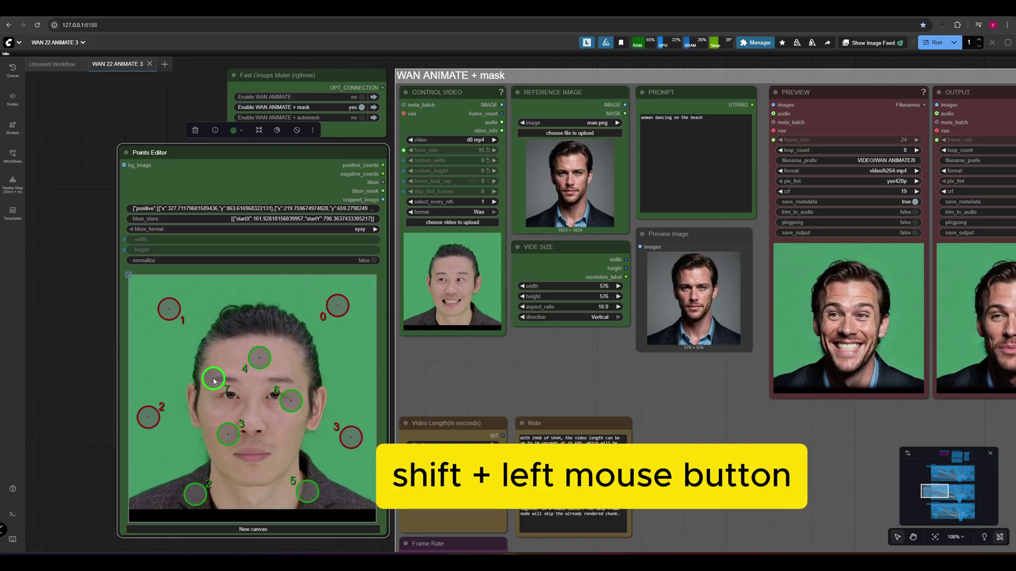
shift+click(288, 347)
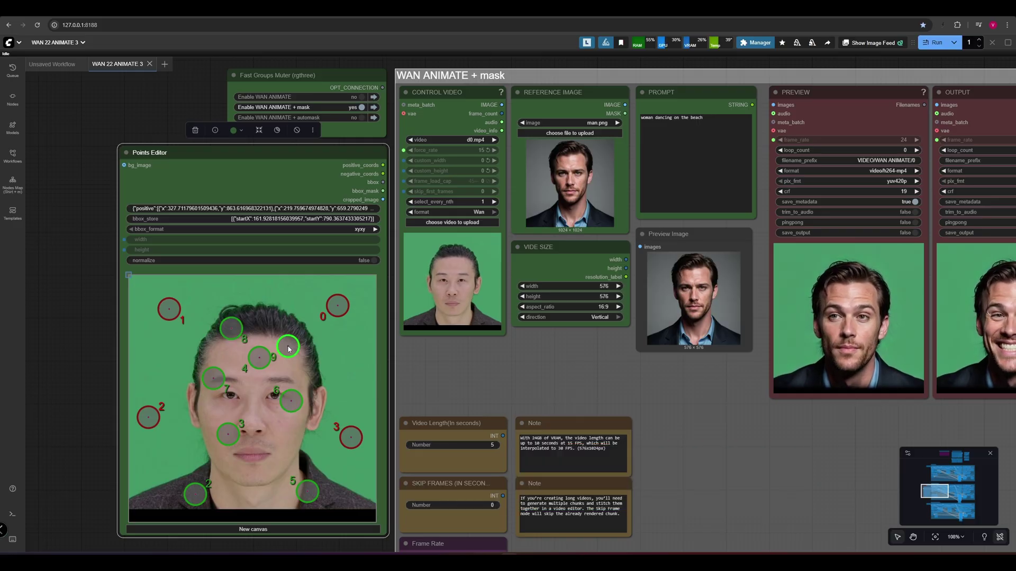
Add and delete negative background points, then start a new canvas with one face point
shift+right_click(344, 348)
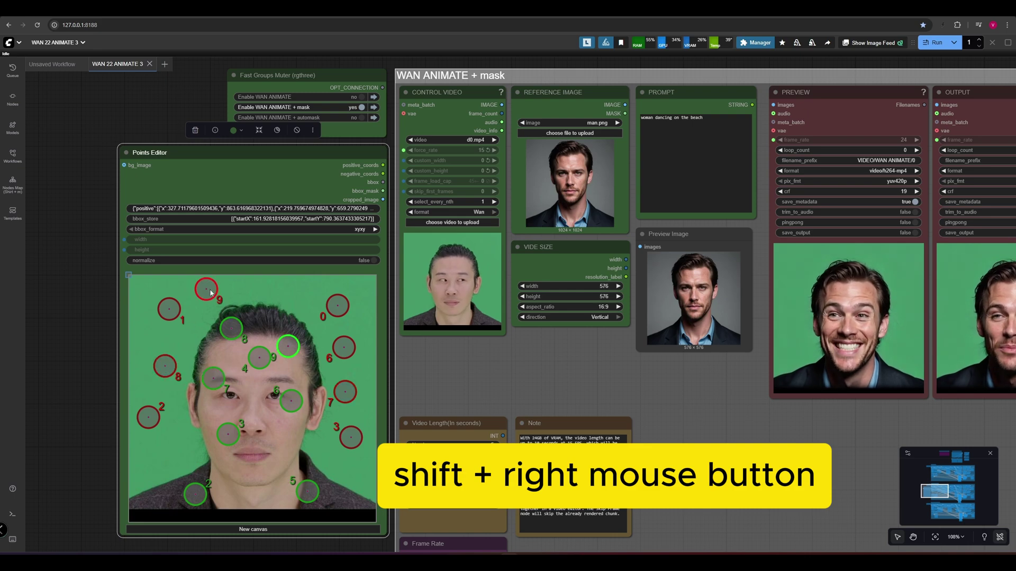
shift+right_click(269, 289)
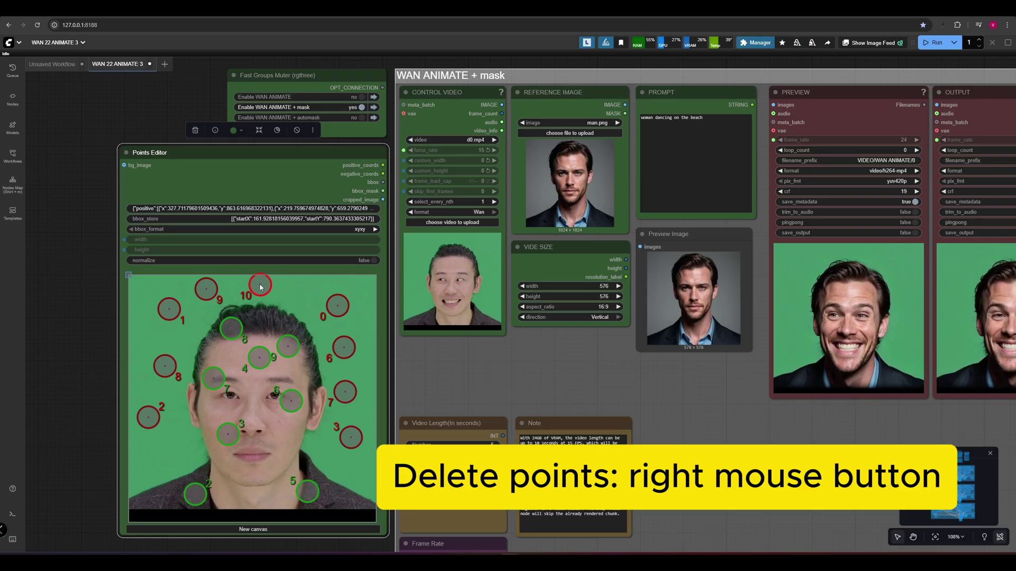
right_click(212, 290)
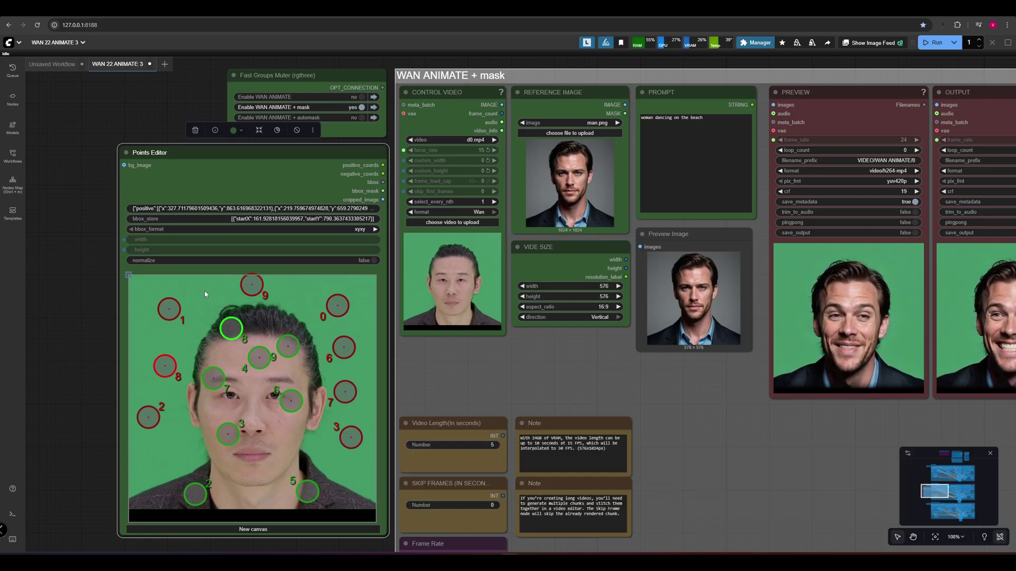
right_click(171, 305)
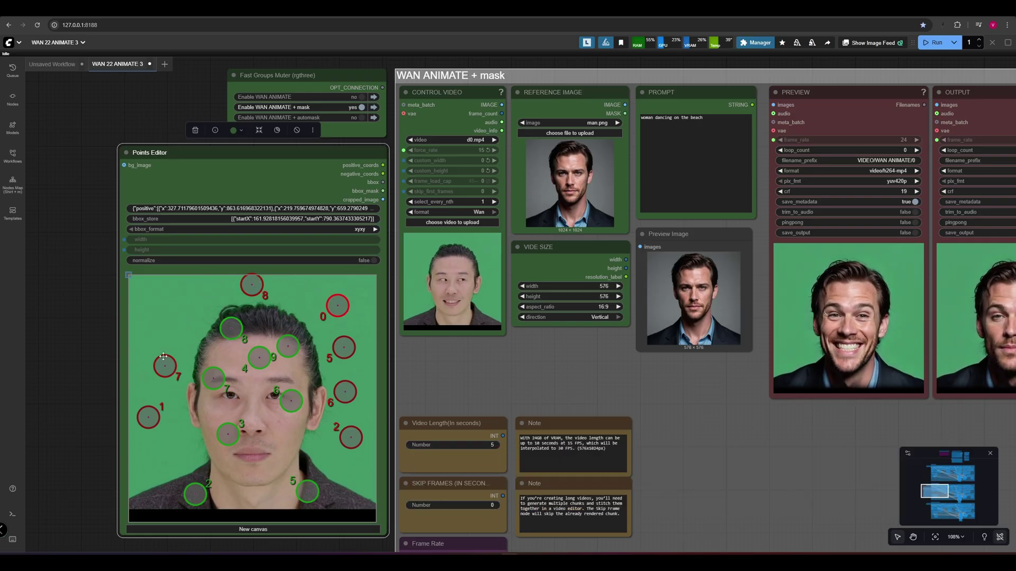
click(263, 529)
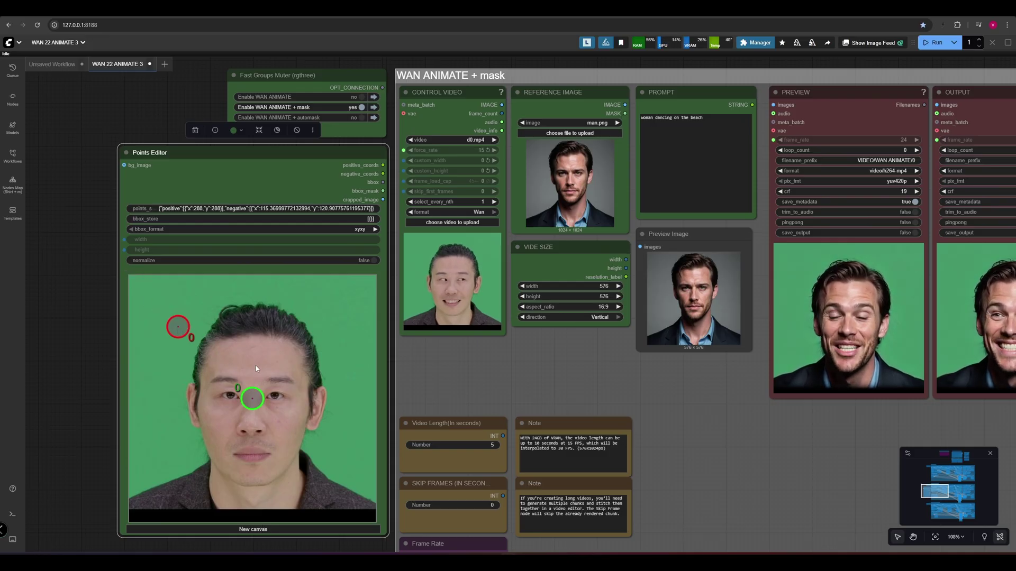
shift+click(219, 425)
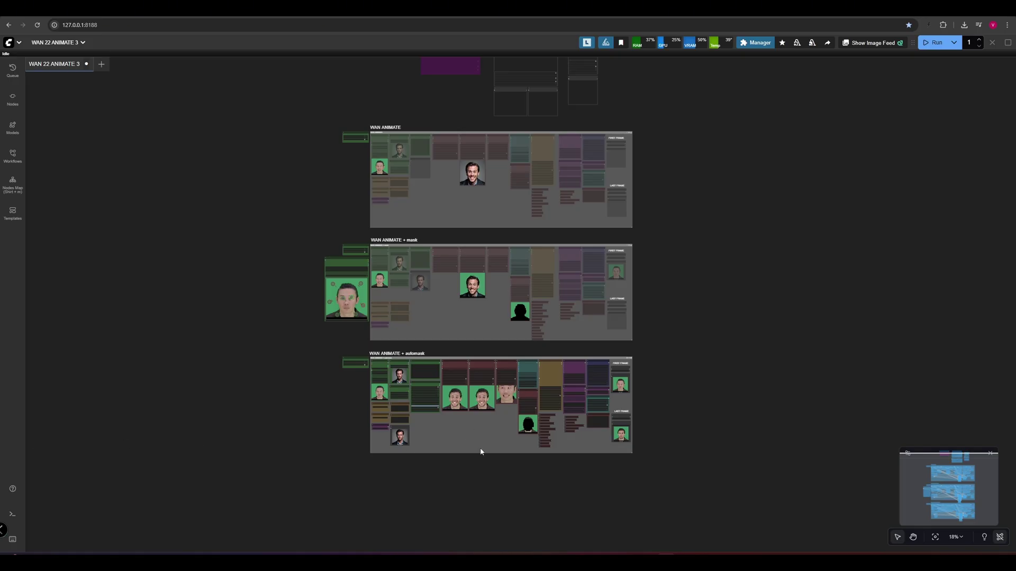
scroll(420, 405, up, 20)
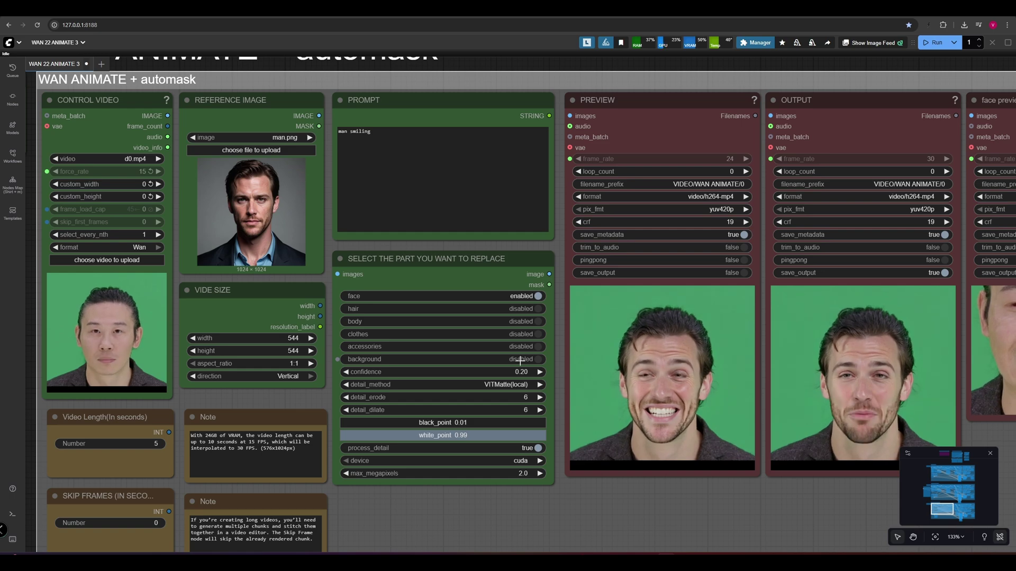
click(538, 359)
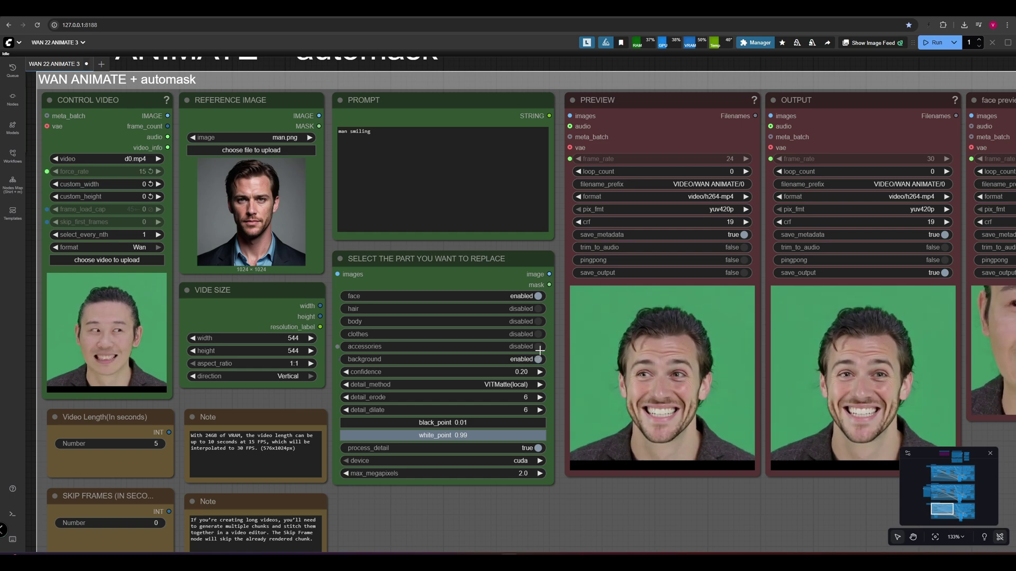
click(538, 323)
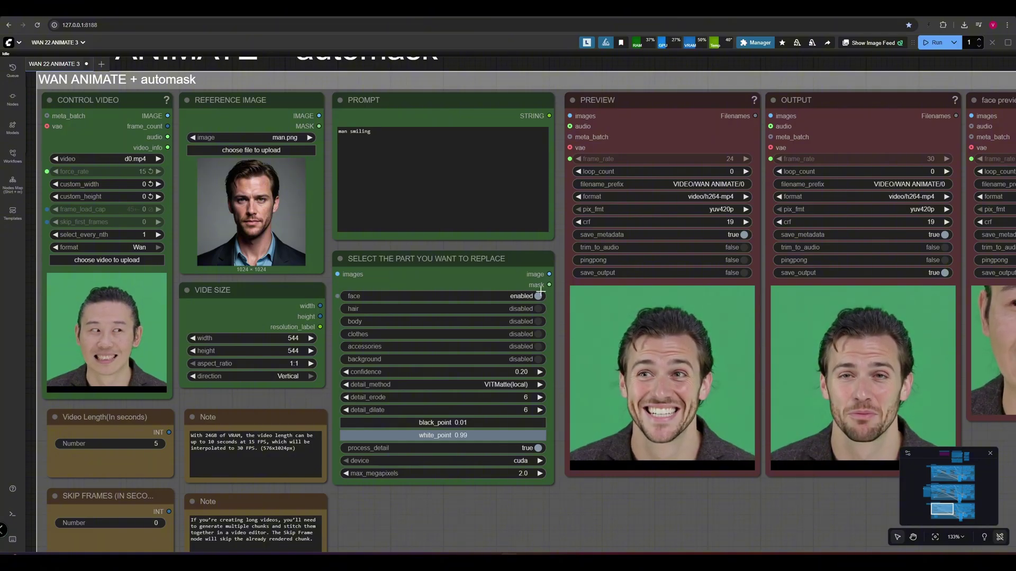
click(538, 308)
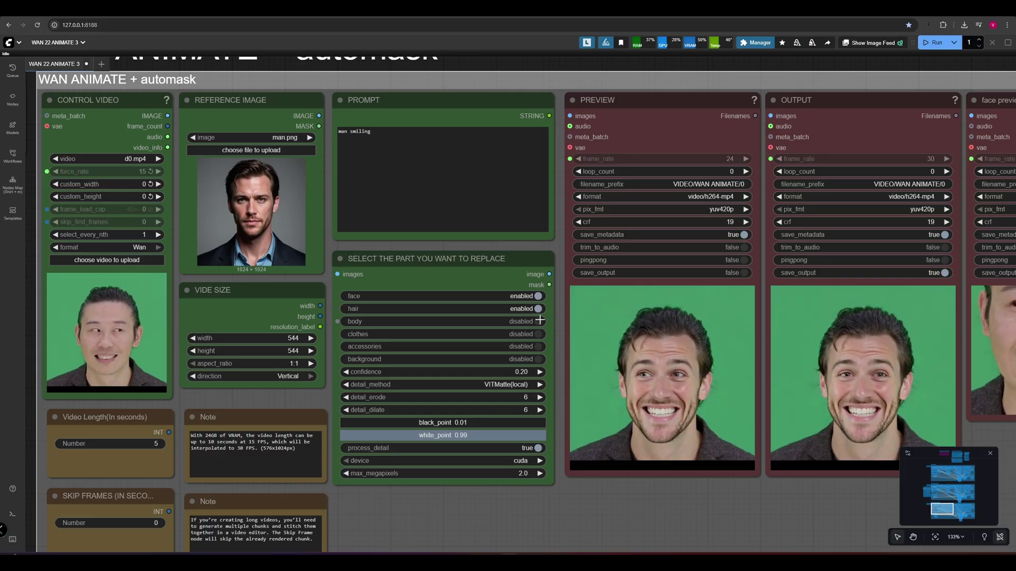
click(539, 309)
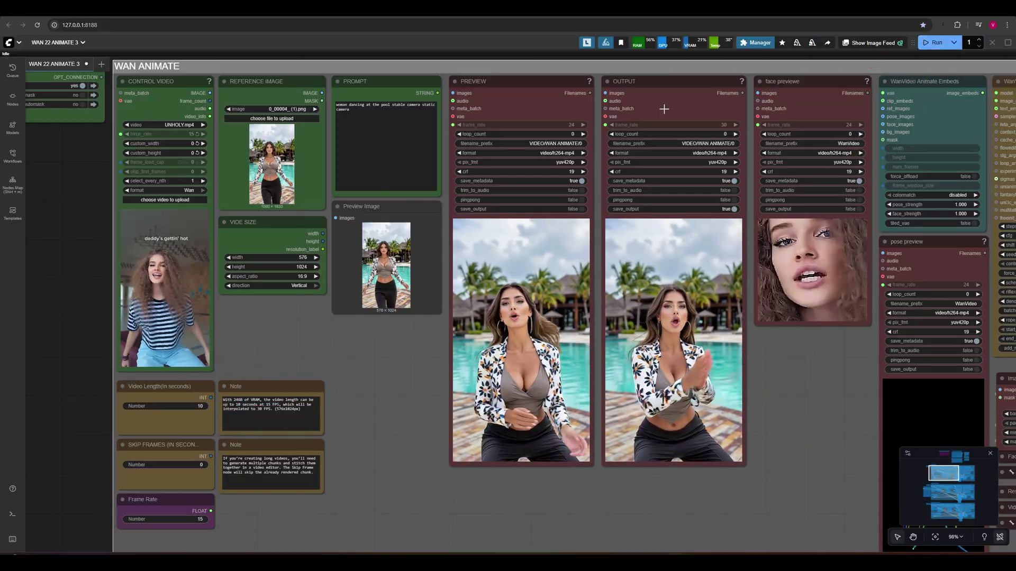
Enter 9 in the SKIP FRAMES Number widget of the WAN ANIMATE group
scroll(196, 458, up, 7)
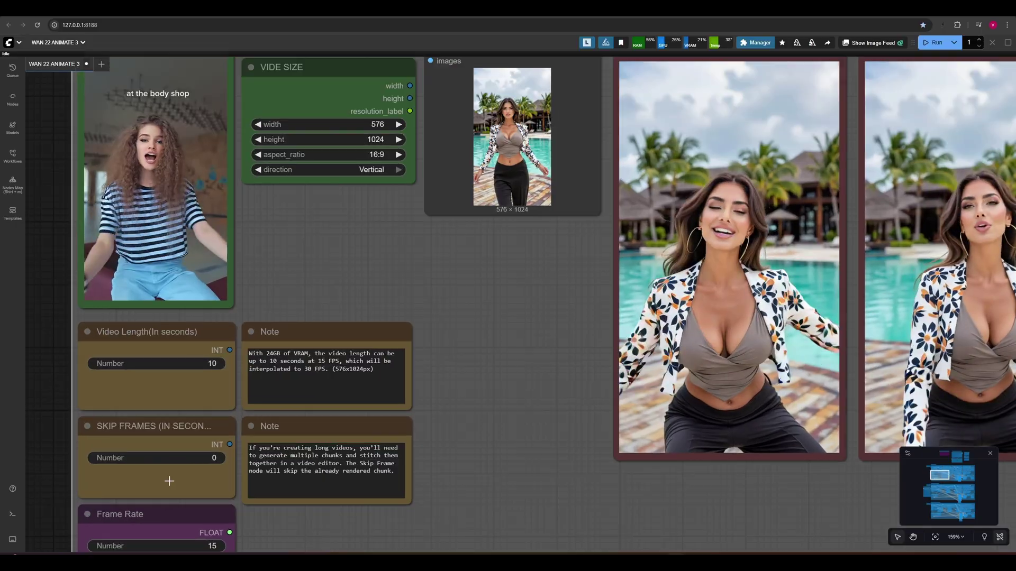
click(222, 452)
text(9)
key(Return)
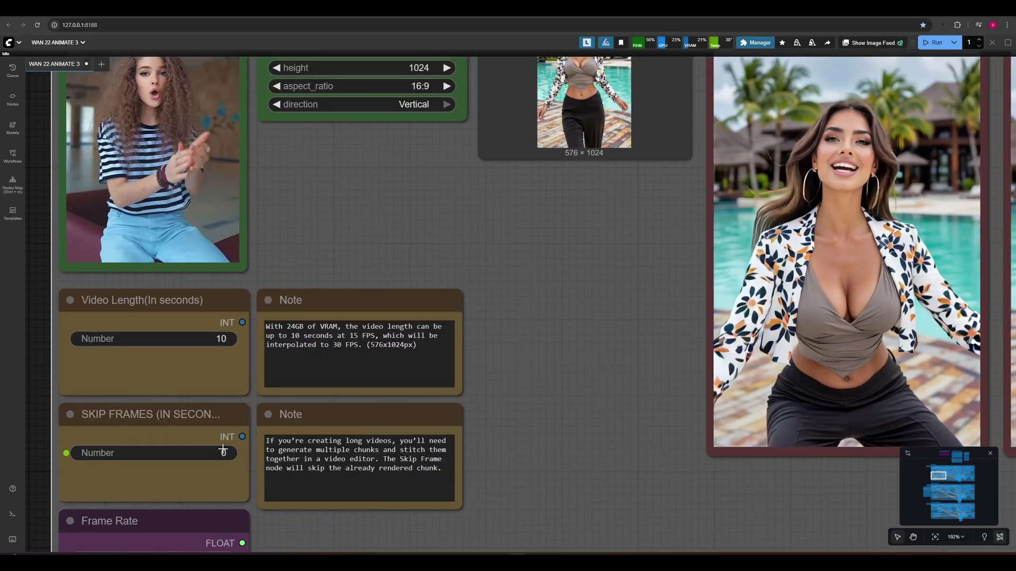
drag(343, 212, 359, 245)
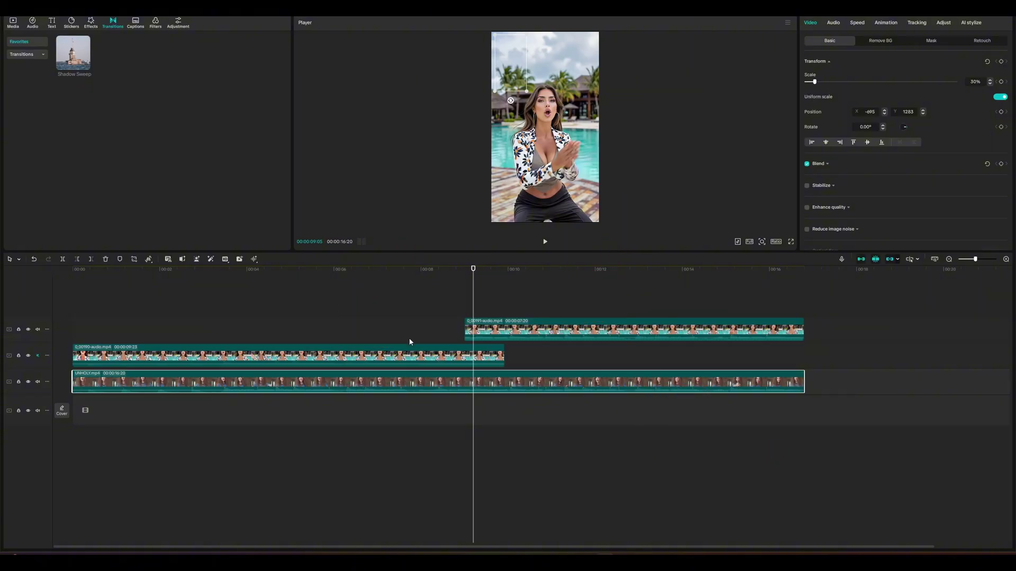
Trim the second chunk's repeated start, add a Shadow Sweep transition, and play the join
click(465, 304)
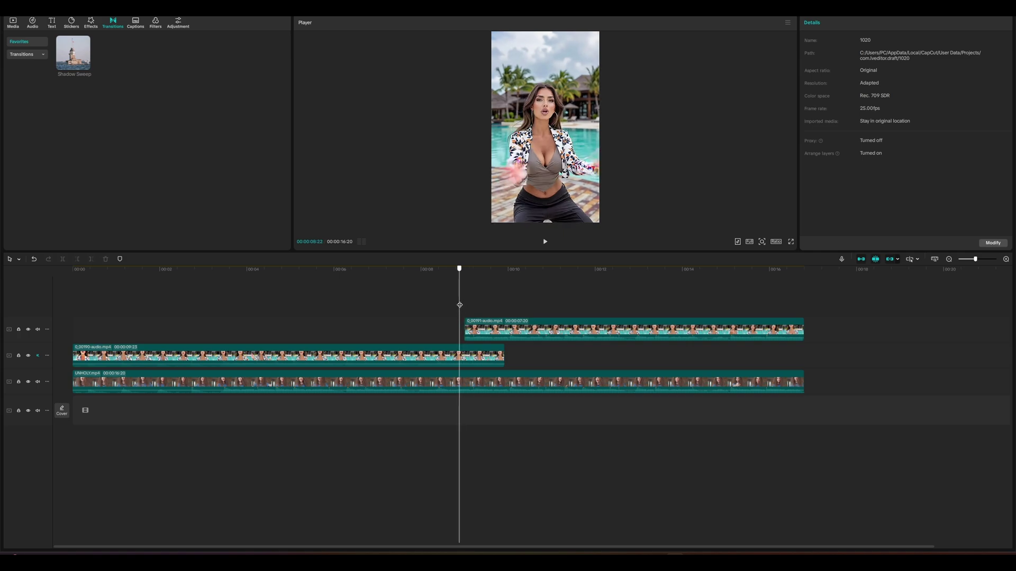
drag(463, 326, 521, 352)
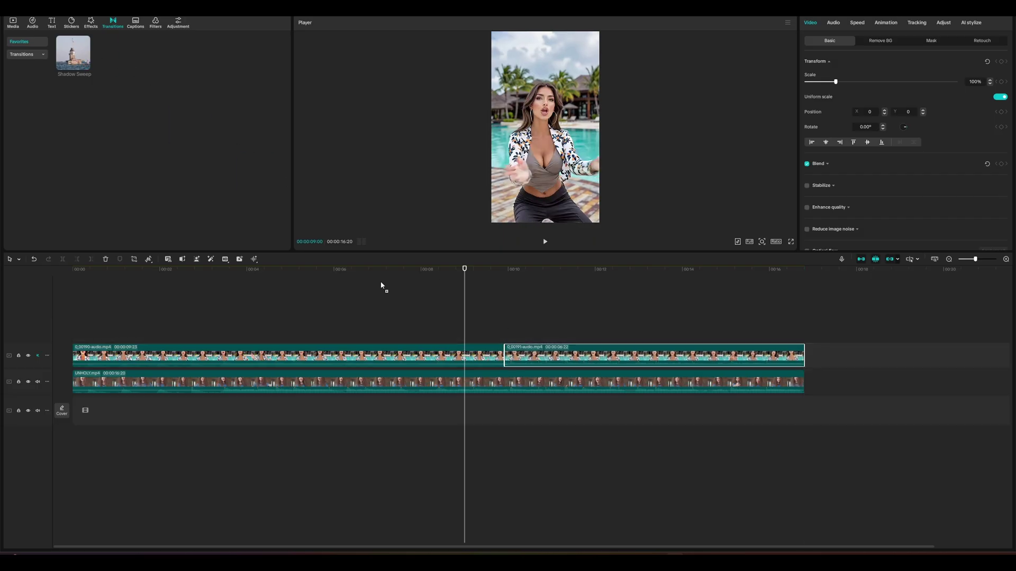
drag(381, 286, 490, 356)
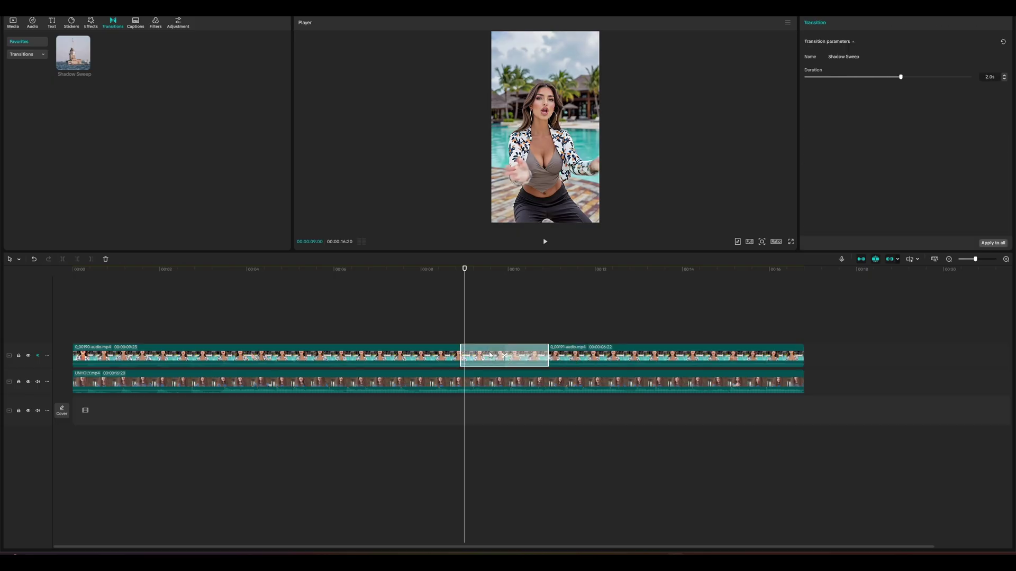
click(447, 325)
key(space)
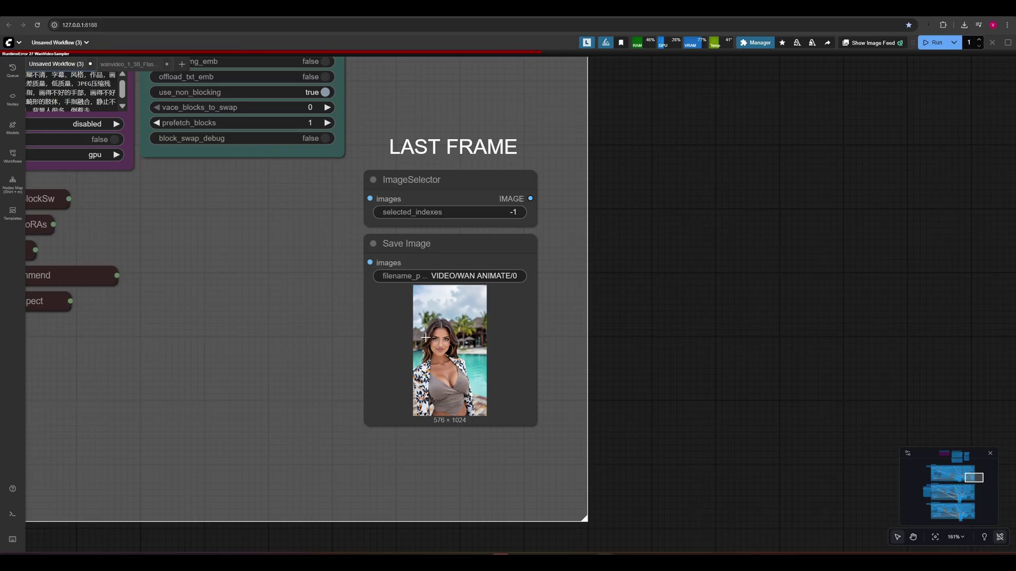
Pan and zoom the canvas onto the WAN ANIMATE group's Reference Image node
scroll(425, 337, down, 10)
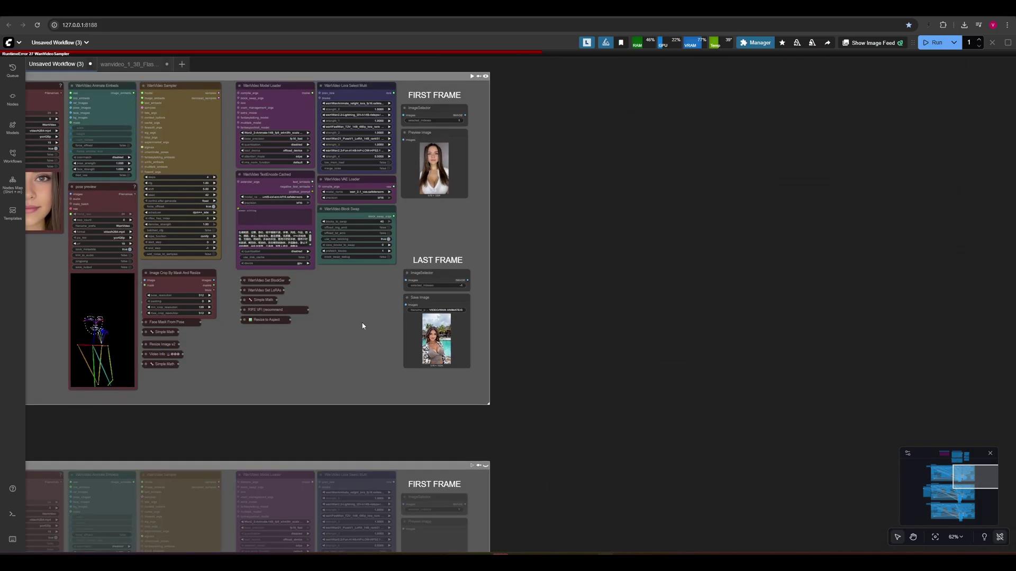
drag(363, 326, 817, 371)
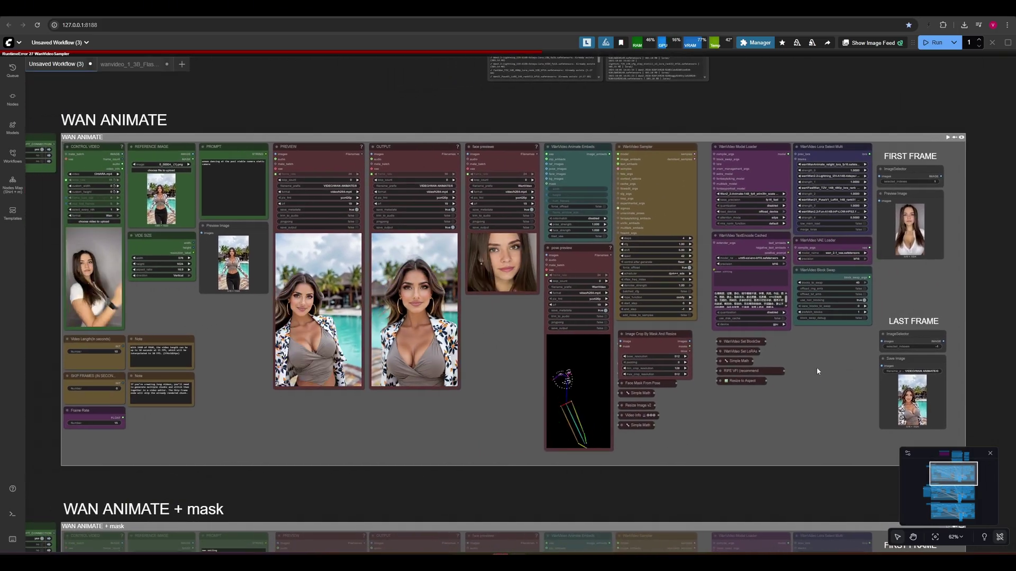
scroll(130, 145, up, 10)
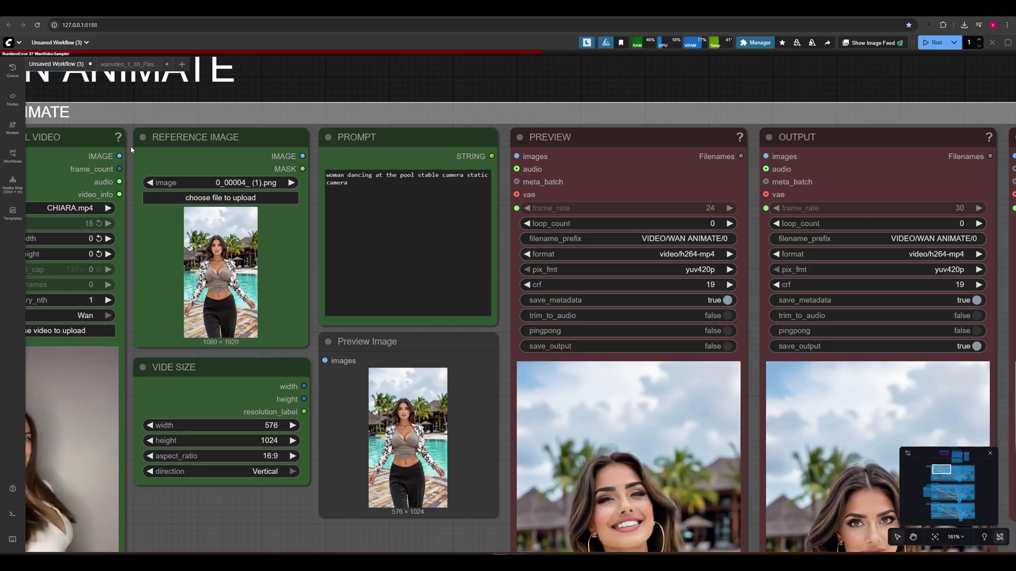
scroll(131, 147, up, 4)
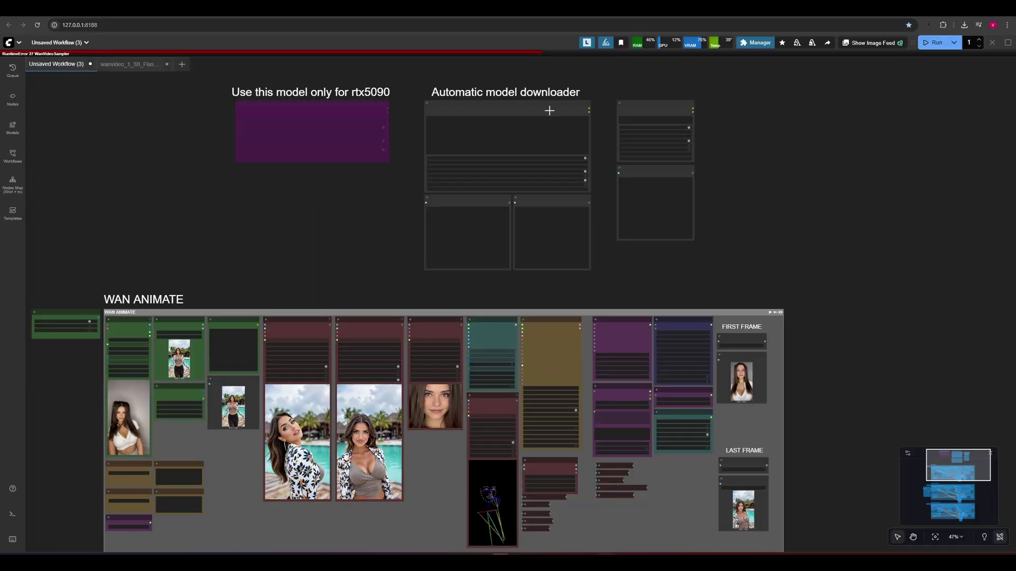
Zoom into the HuggingFace Model Downloader Pro and Git Repository Clone Manager nodes
scroll(559, 106, up, 8)
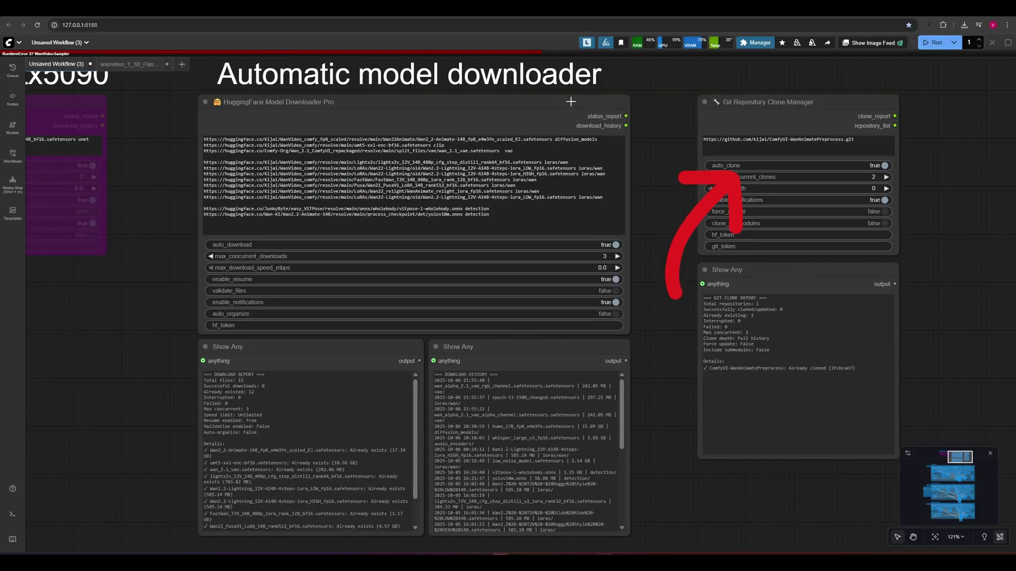